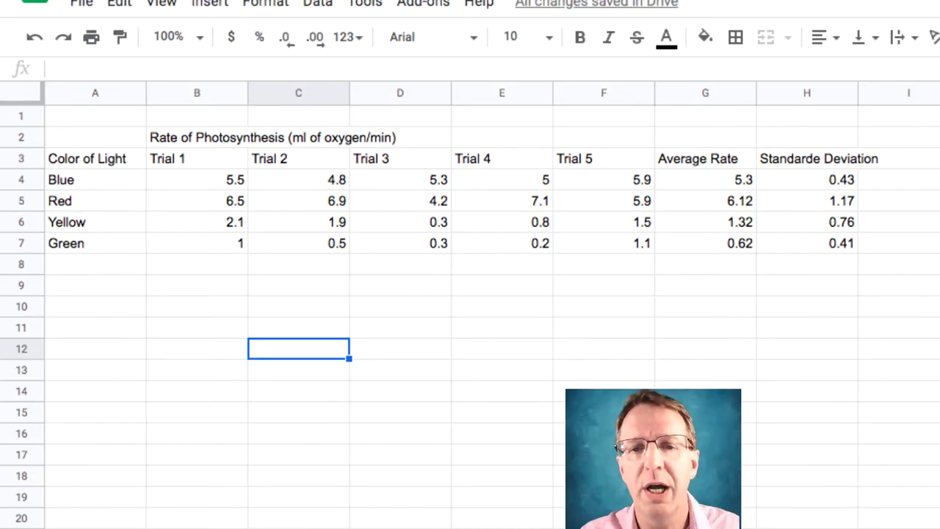
Clear the Average Rate heading in G3 and the Standarde Deviation heading in H3
click(705, 158)
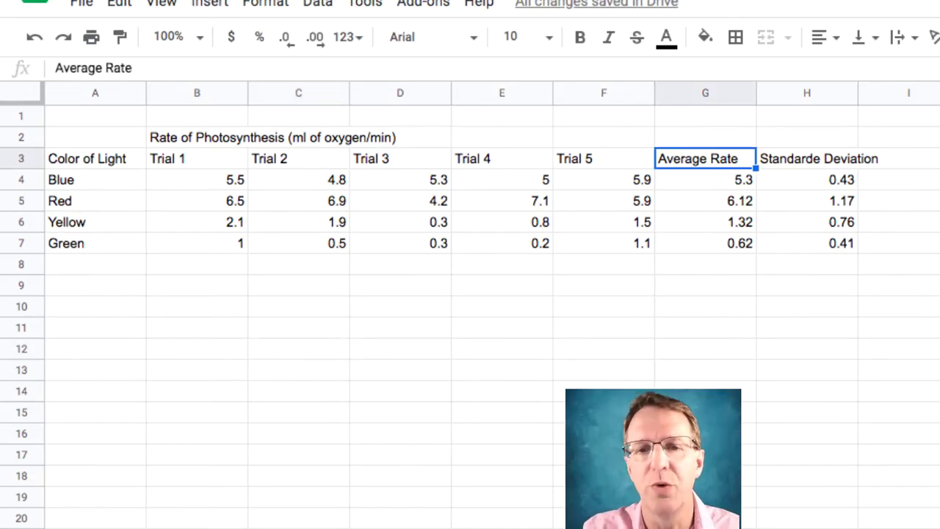
key(Delete)
click(806, 158)
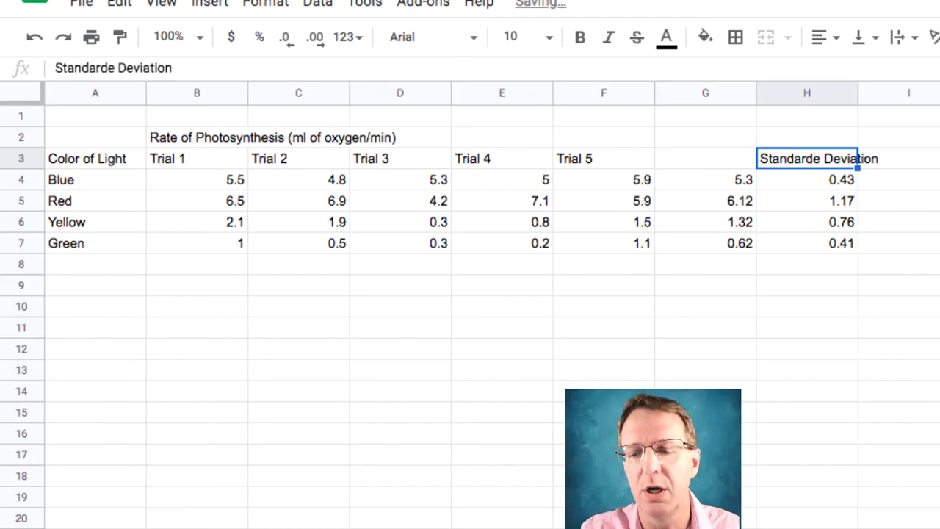
key(Delete)
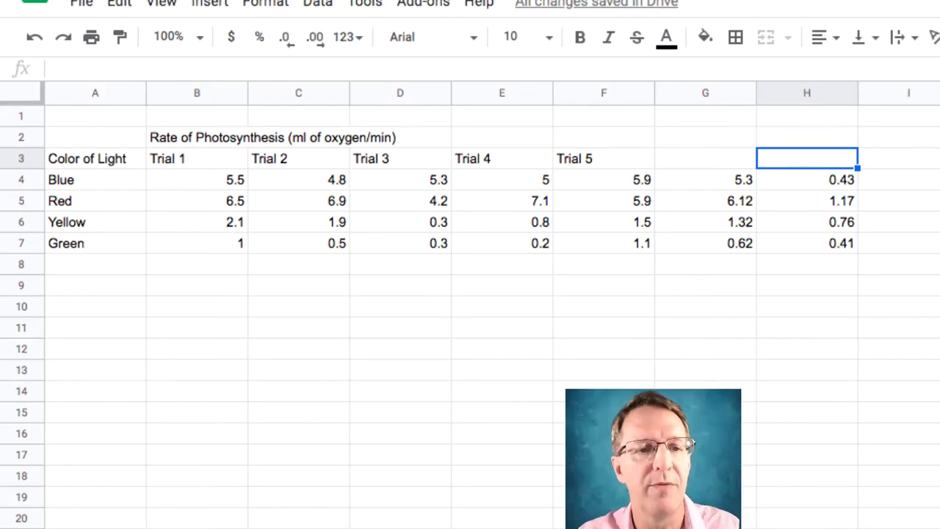
Chart the light colours in A4:A7 against the average rates in G4:G7 as a column chart
drag(95, 179, 96, 243)
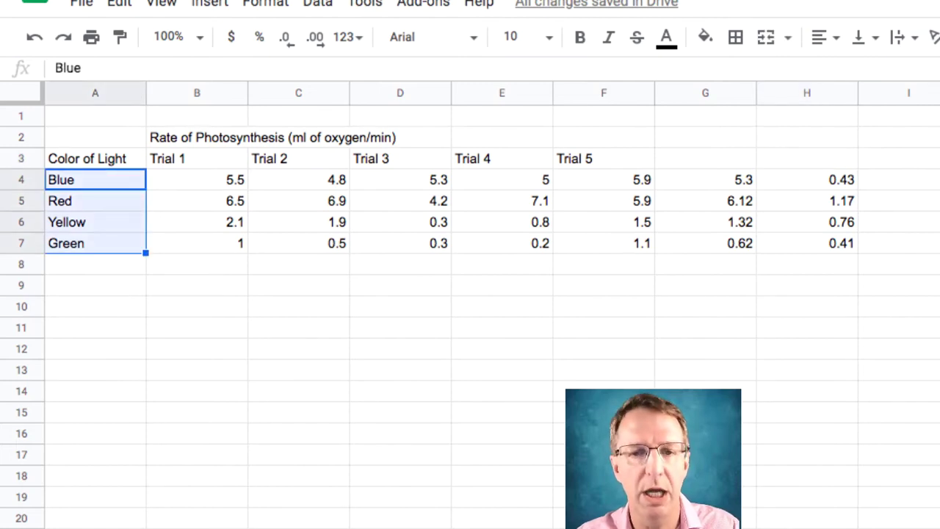
ctrl+drag(705, 179, 705, 243)
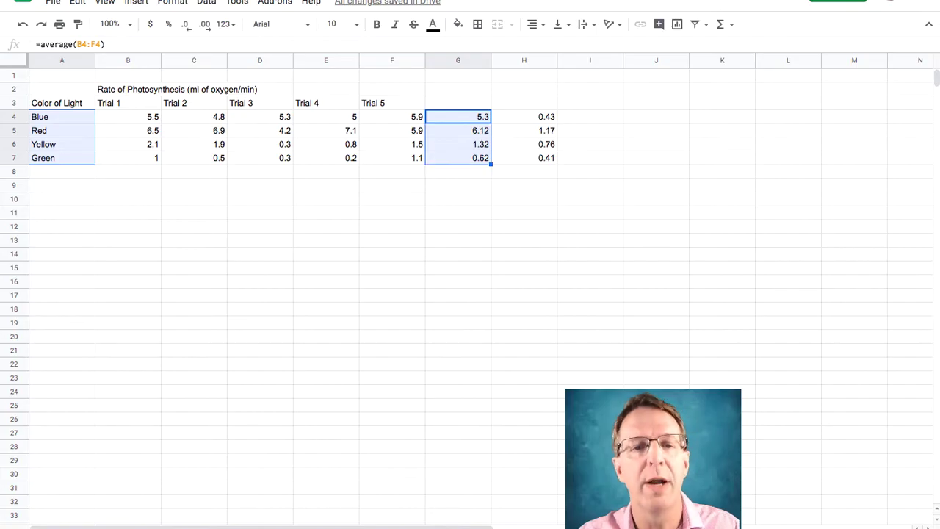
click(677, 25)
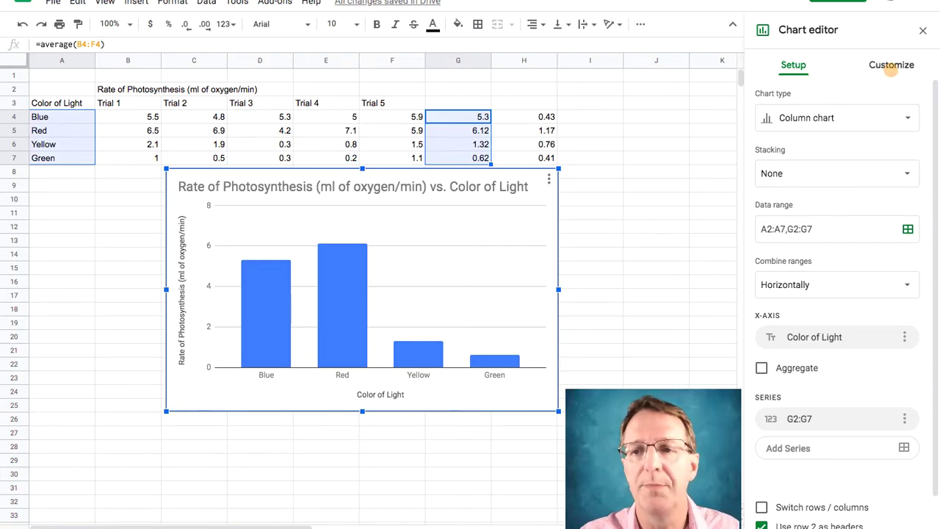
Turn on Percent 10 error bars for the Column 1 series in the chart's Series settings
click(891, 65)
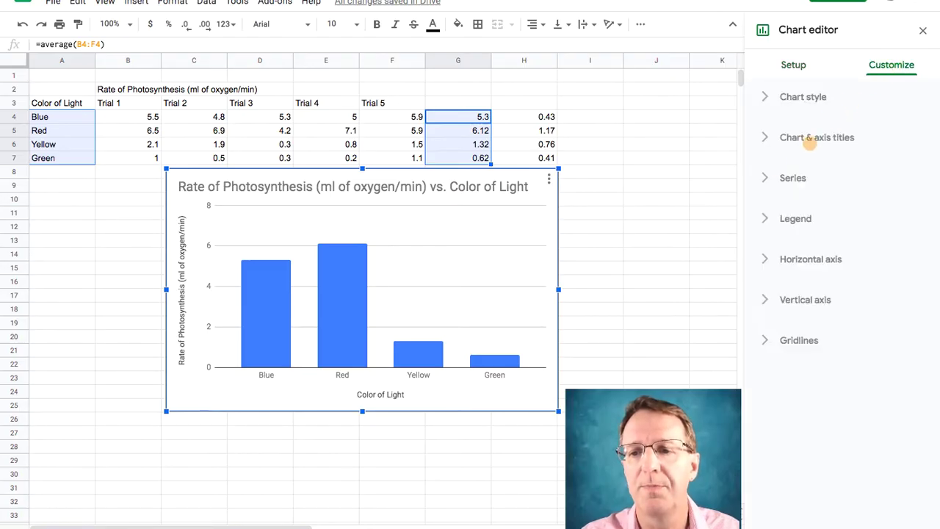
click(766, 176)
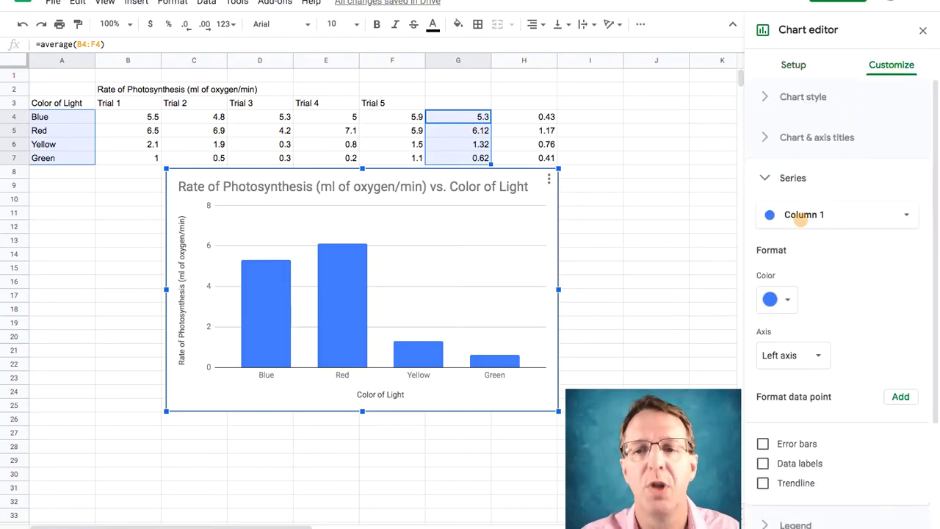
scroll(807, 248, down, 2)
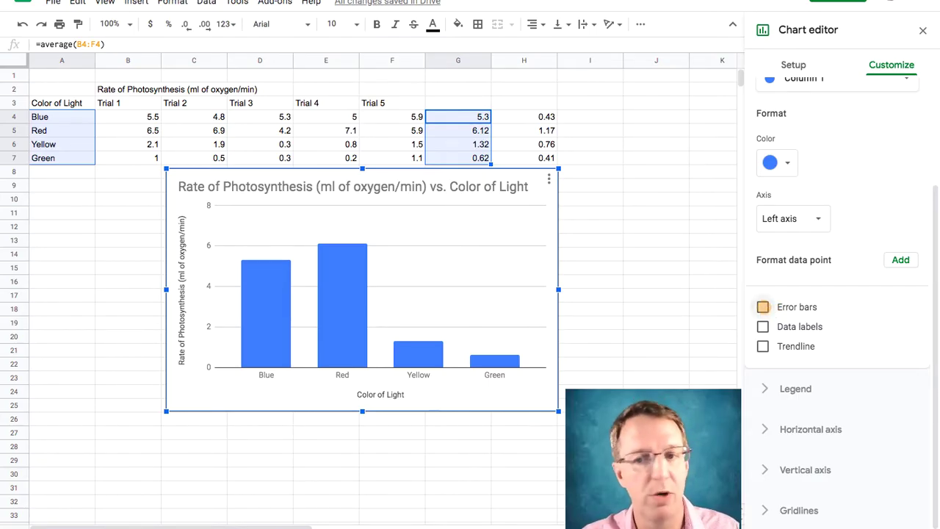
click(762, 306)
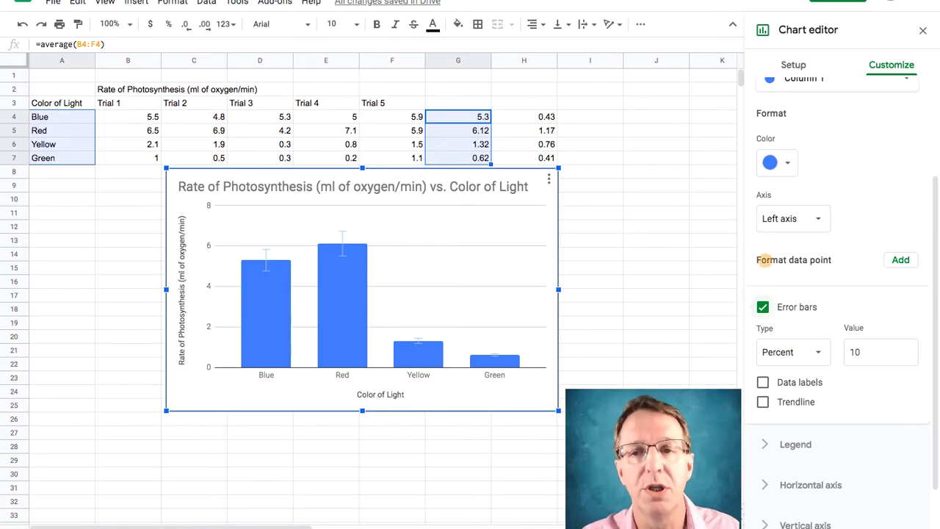
scroll(818, 156, up, 3)
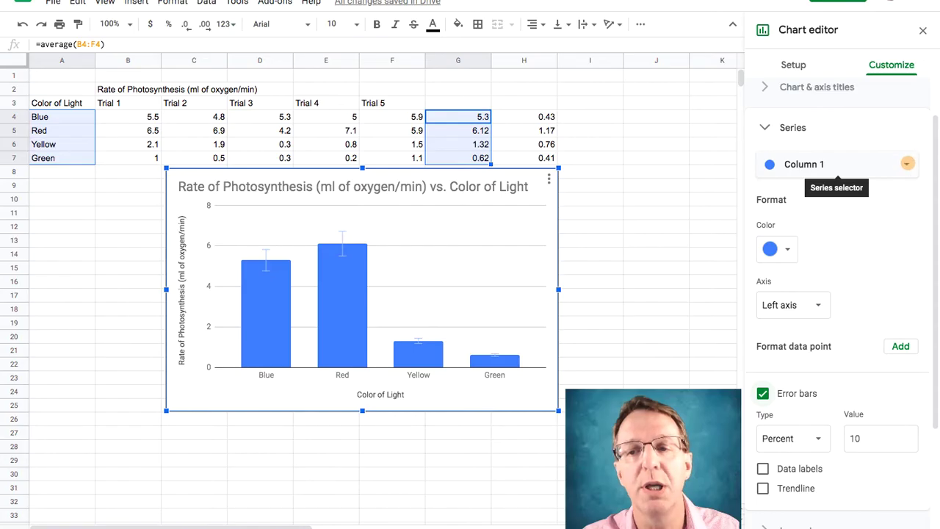
click(907, 163)
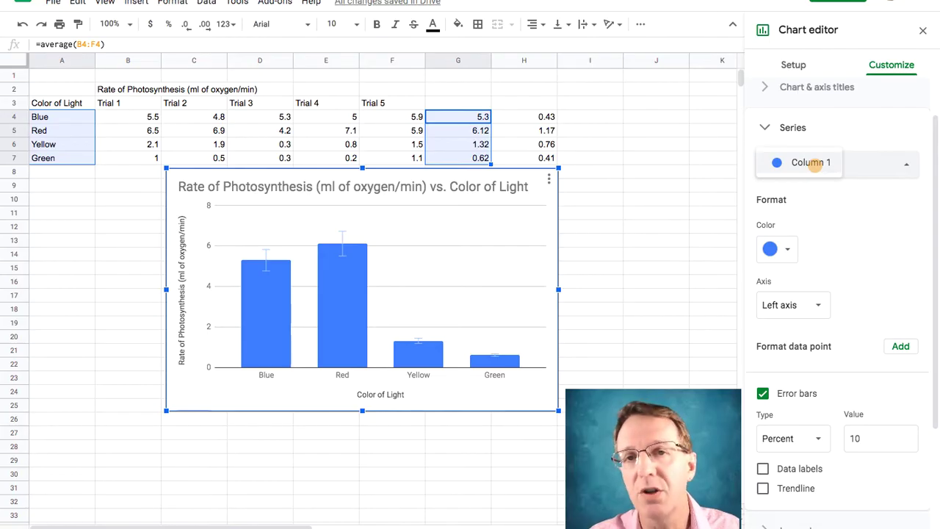
click(814, 163)
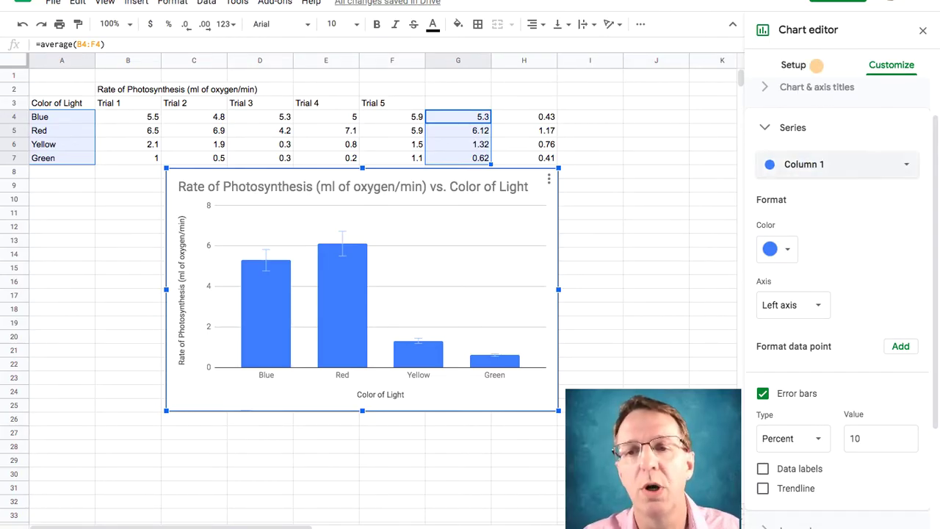
Switch rows and columns, with column A as headers, so Blue, Red, Yellow and Green are separate series
click(793, 64)
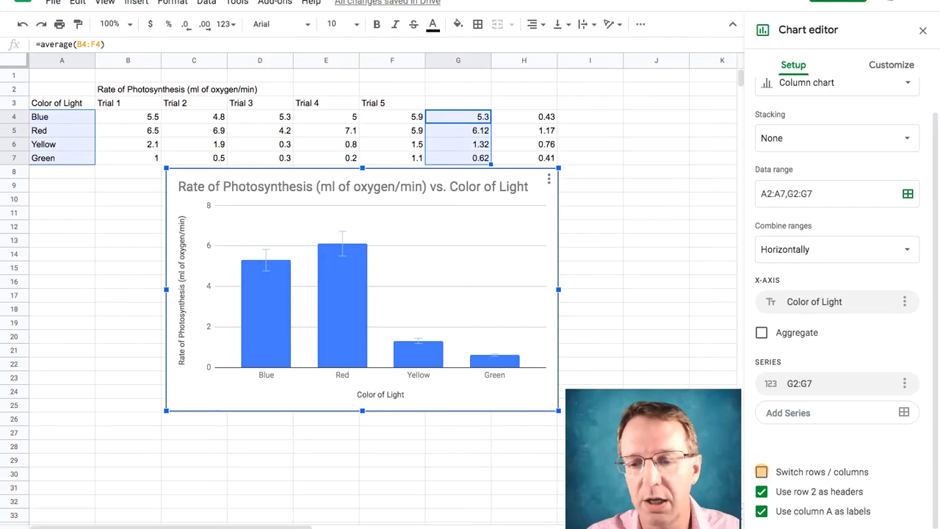
click(761, 472)
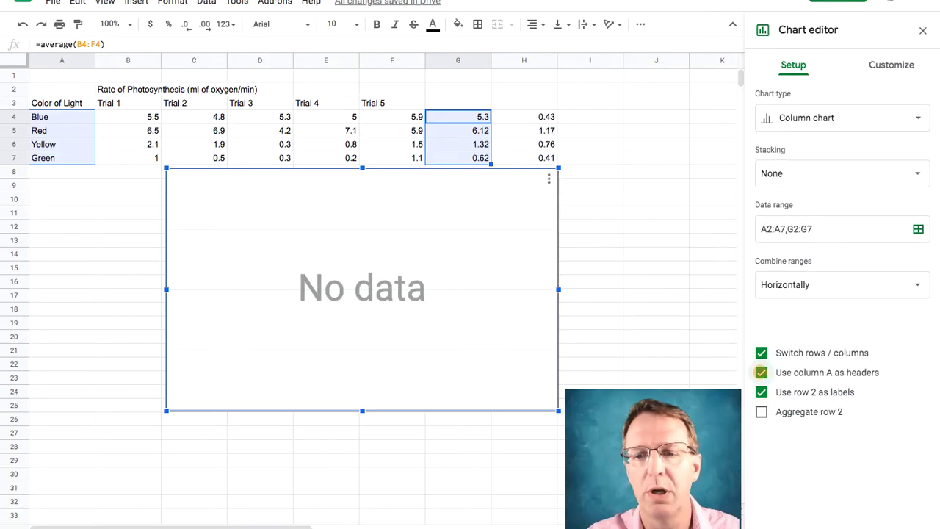
click(761, 372)
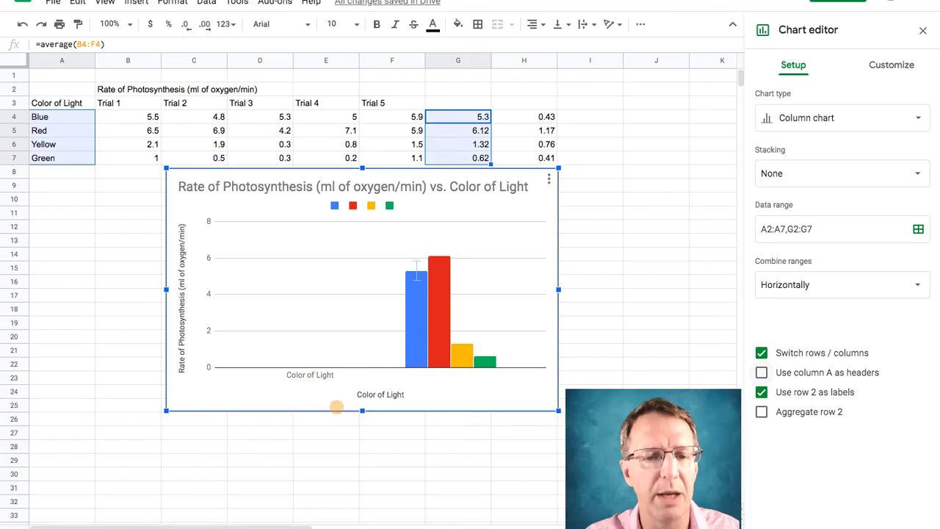
click(762, 372)
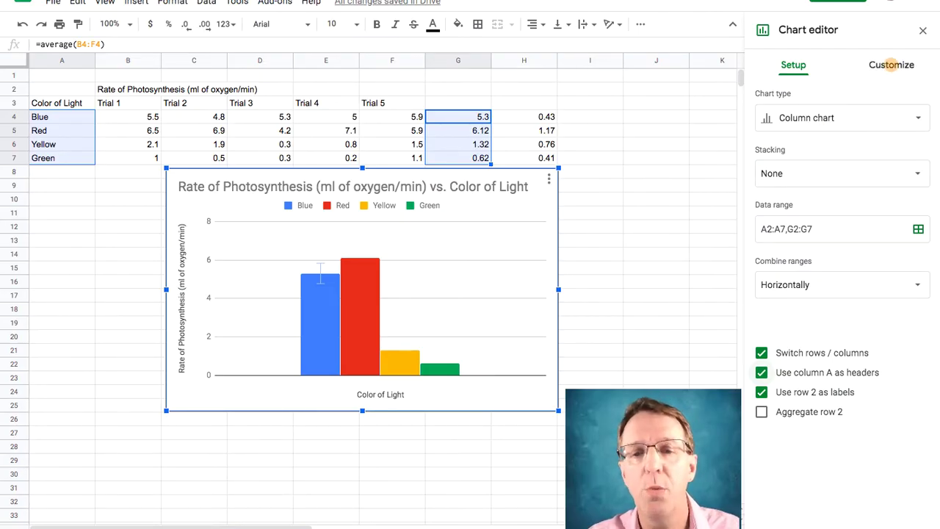
Select the Blue series in the chart's Series customization settings
click(890, 63)
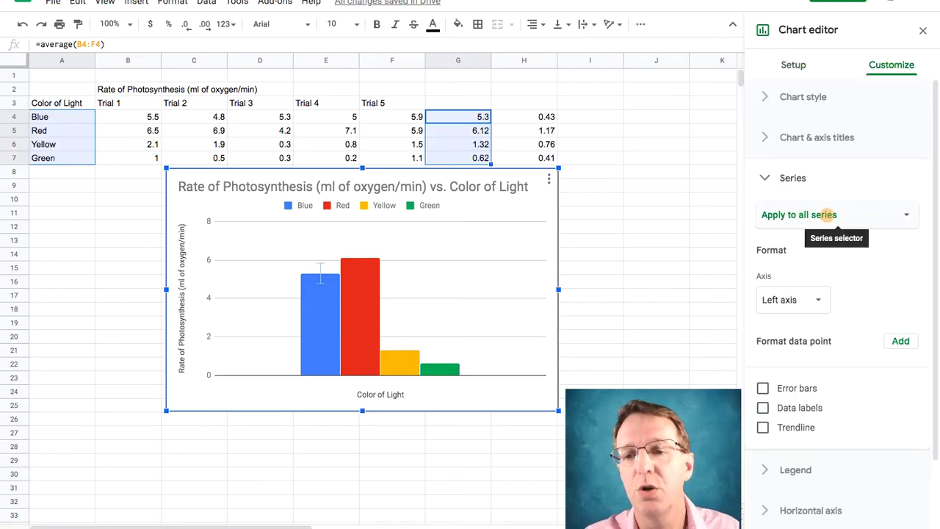
click(908, 214)
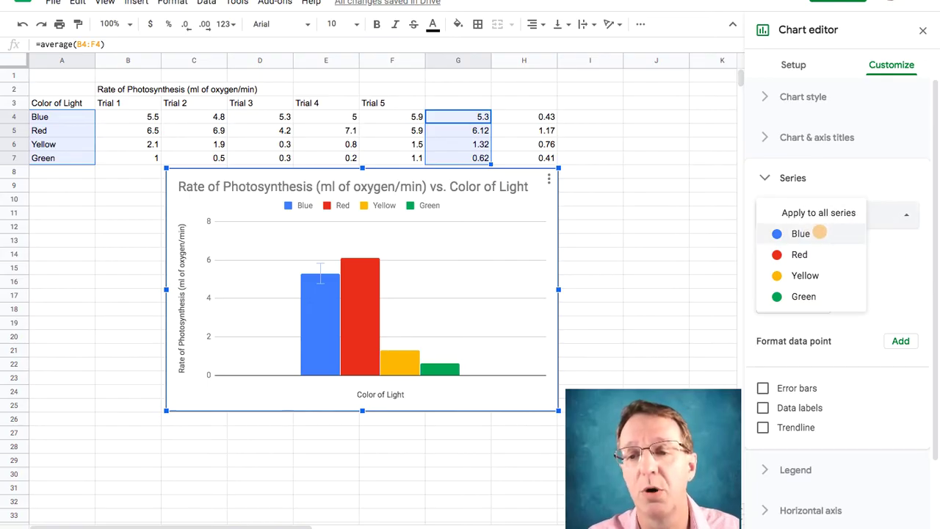
click(815, 233)
Set Blue's error bars to type Constant with value 0.43
scroll(780, 337, down, 1)
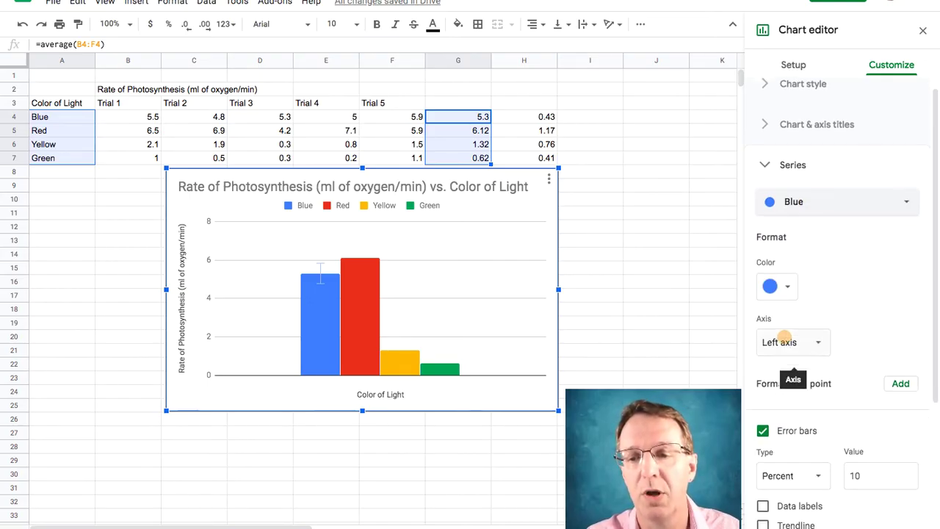
scroll(780, 337, down, 2)
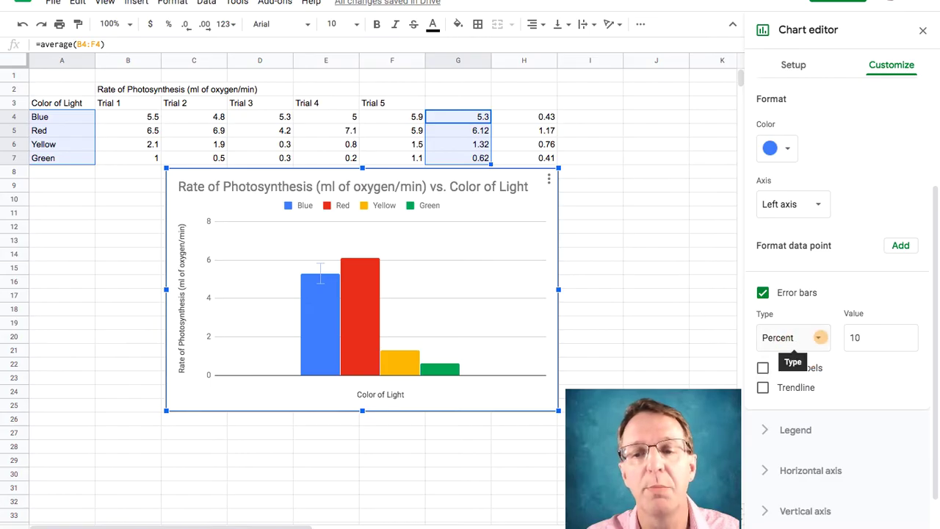
click(817, 337)
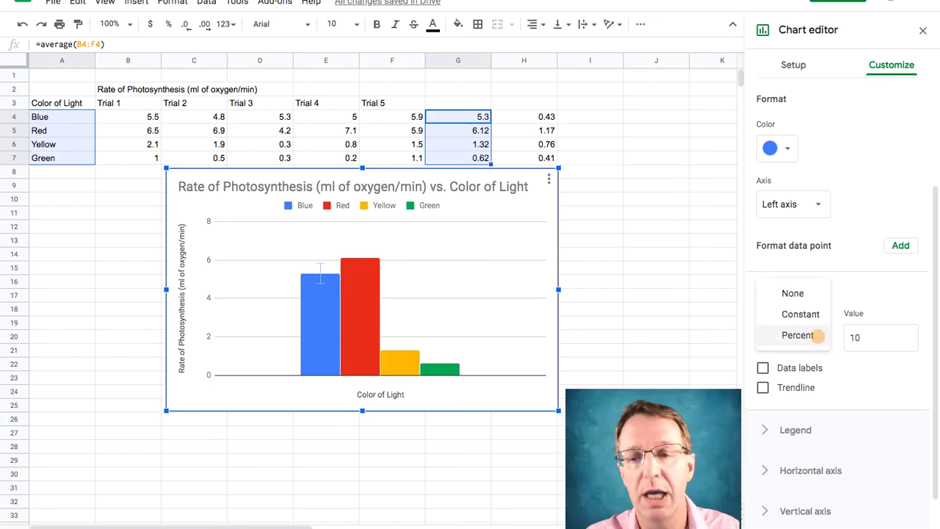
click(796, 313)
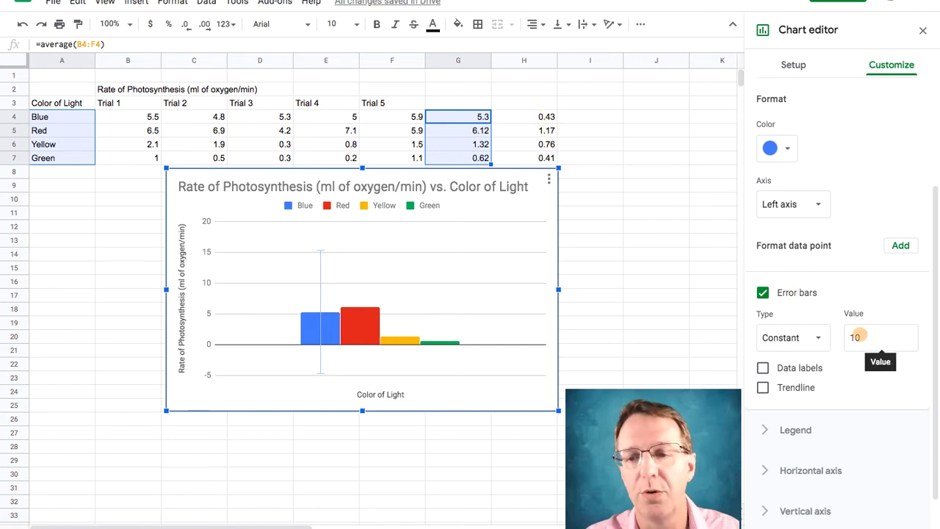
click(855, 336)
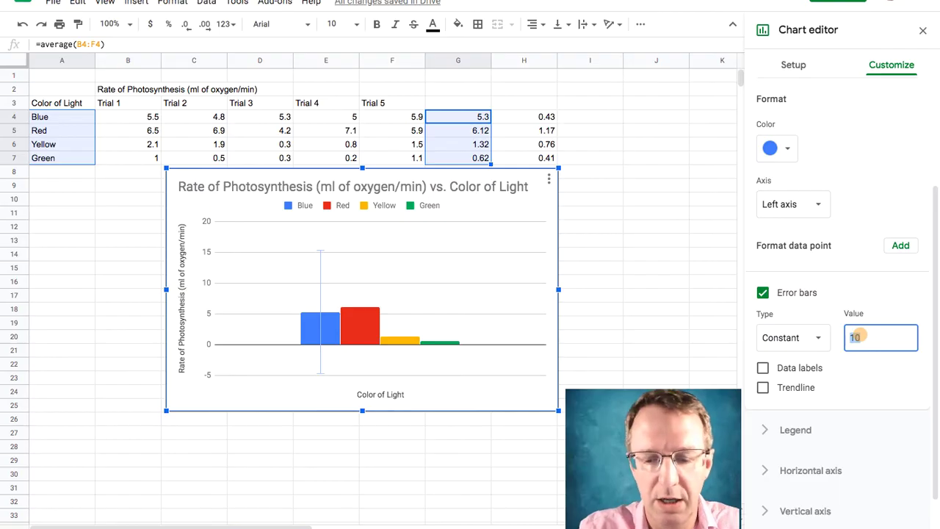
key(BackSpace)
text(0.43)
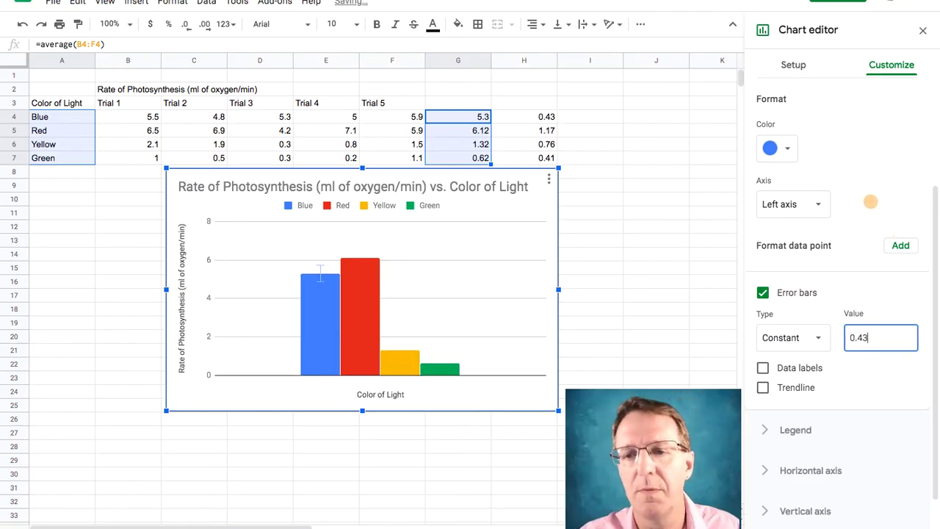
click(870, 201)
mouse_move(321, 335)
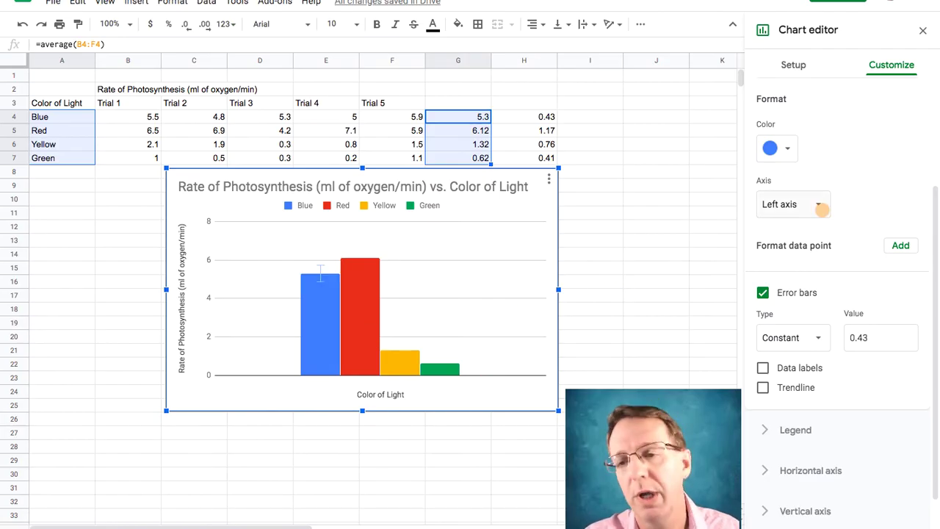
Enable error bars on the Red series as a Constant of 1.17
scroll(819, 205, up, 2)
click(904, 131)
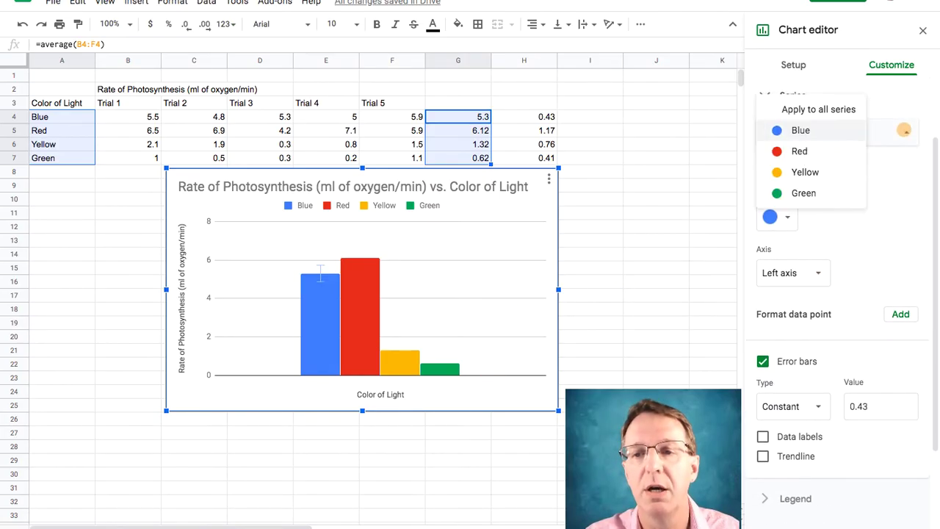
click(799, 177)
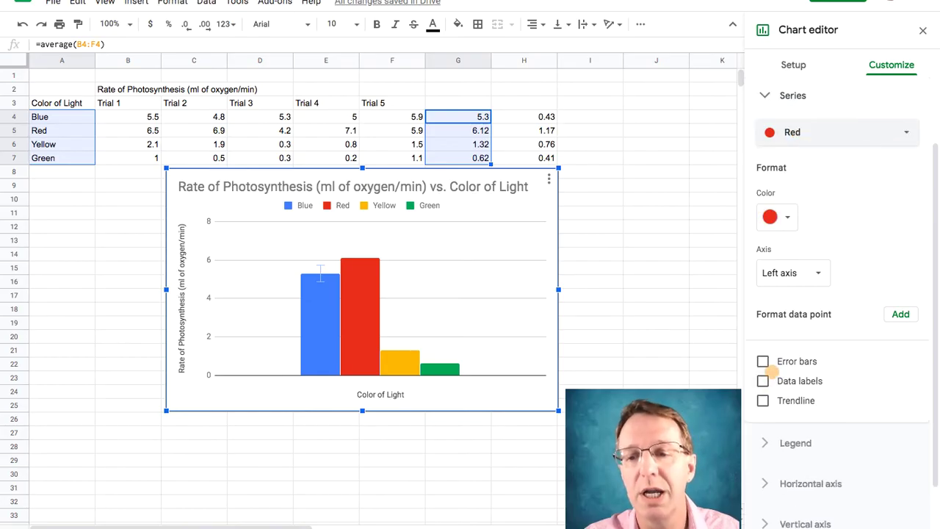
click(762, 361)
click(800, 408)
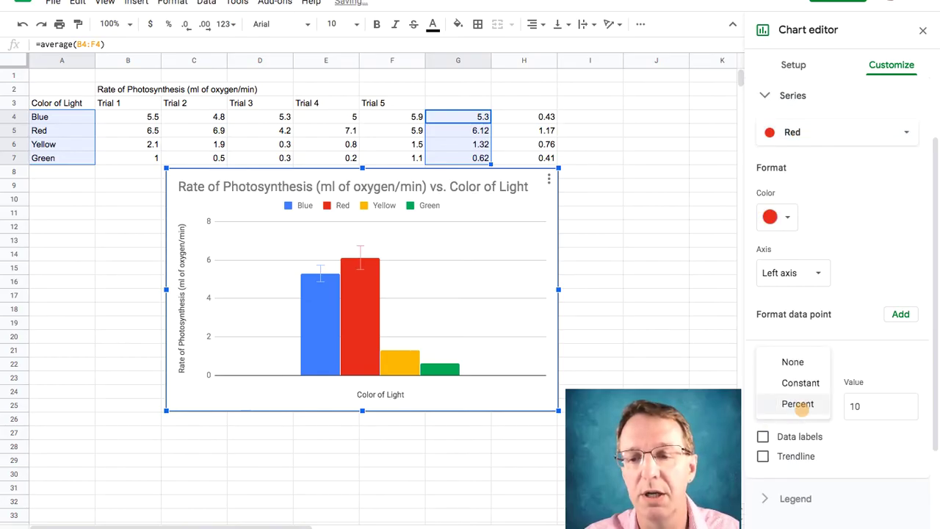
click(800, 380)
click(867, 406)
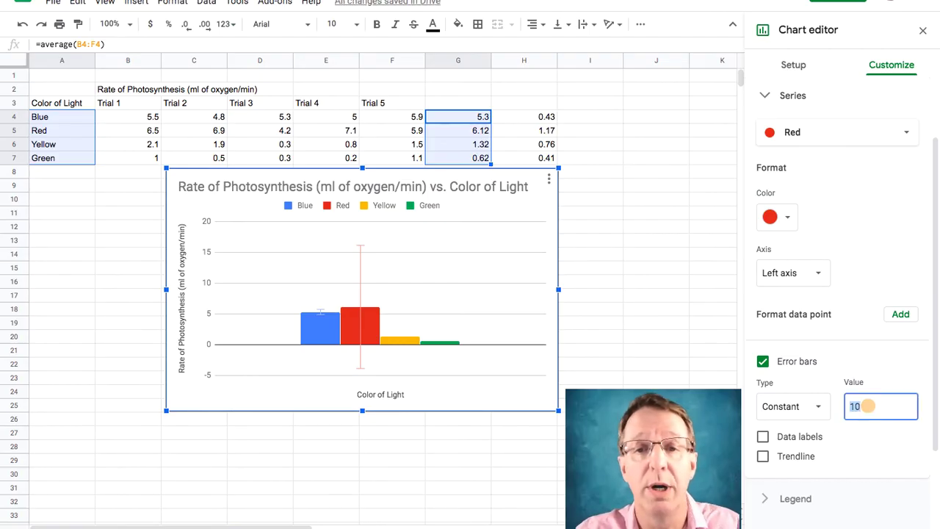
text(17)
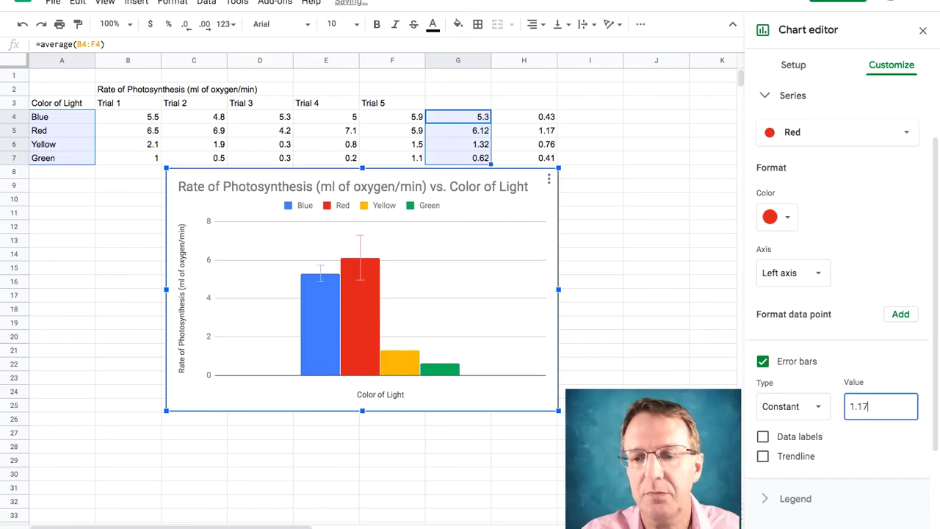
click(892, 135)
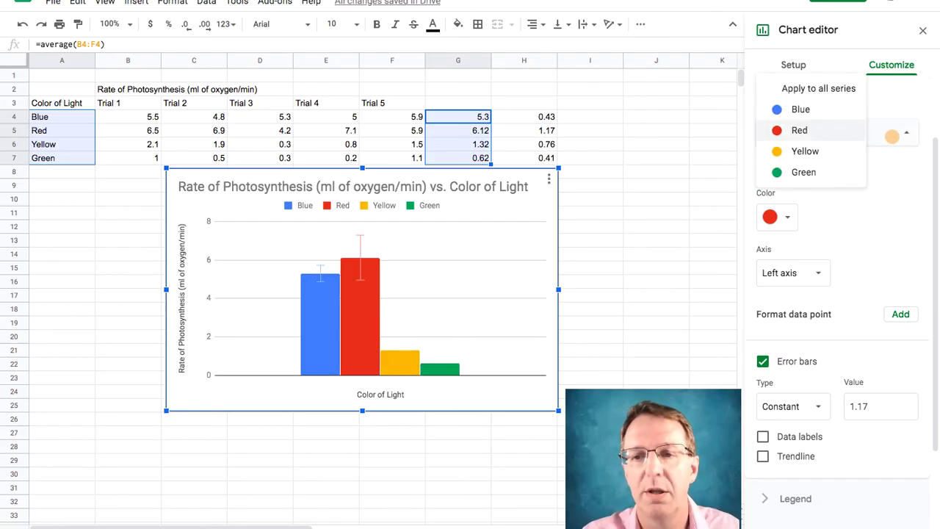
Enable error bars on the Yellow series with a value of 0.76
click(811, 149)
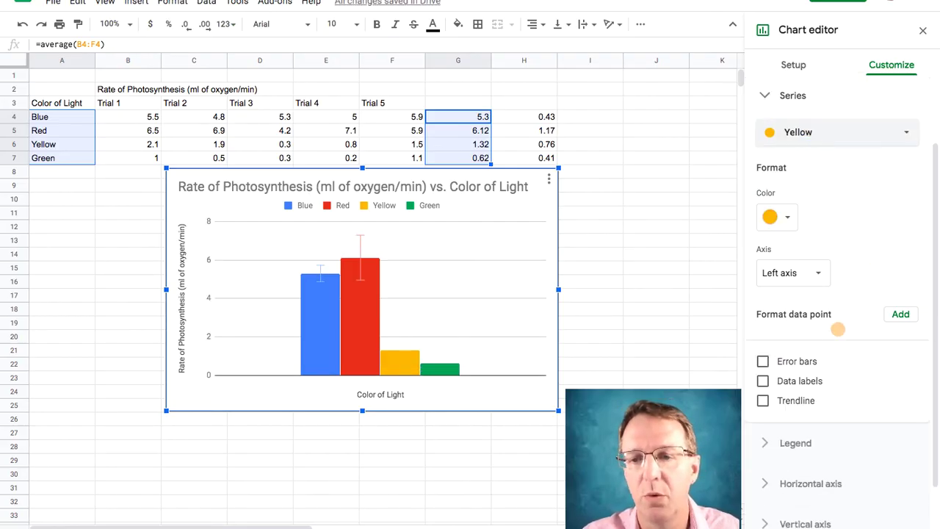
click(763, 361)
click(793, 404)
click(861, 405)
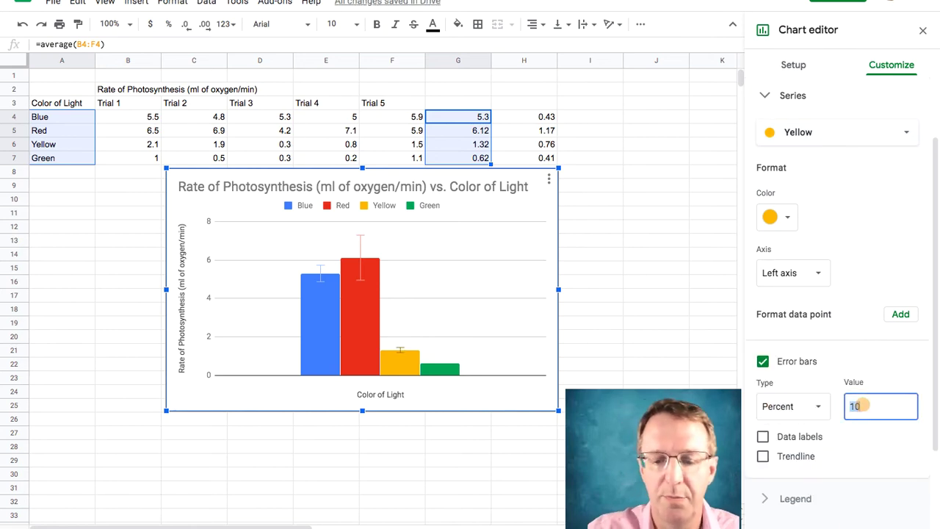
text(.76)
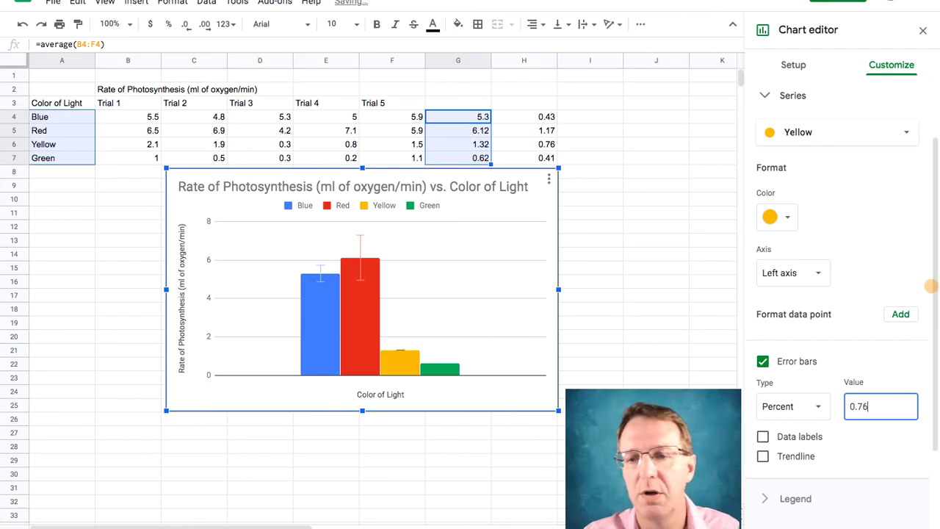
Enable error bars on the Green series as a Constant of 0.41
click(897, 132)
click(838, 147)
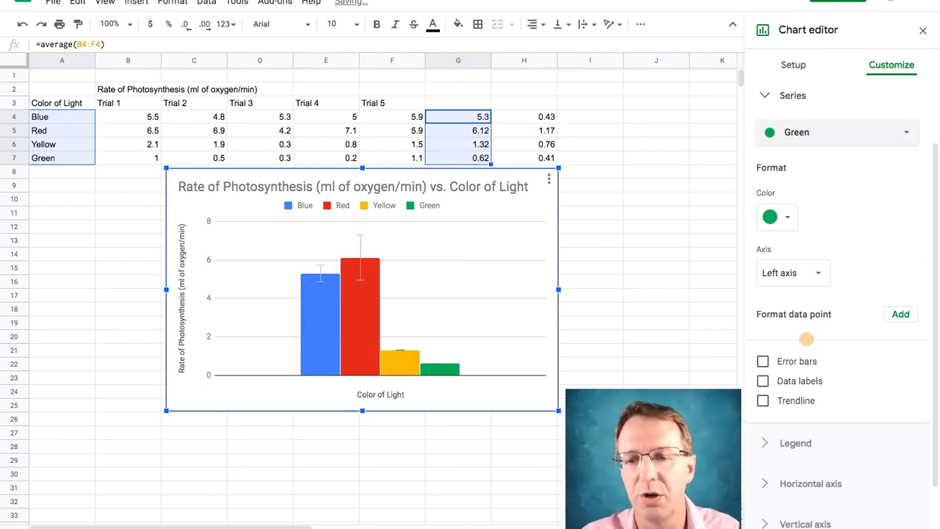
click(763, 361)
click(793, 400)
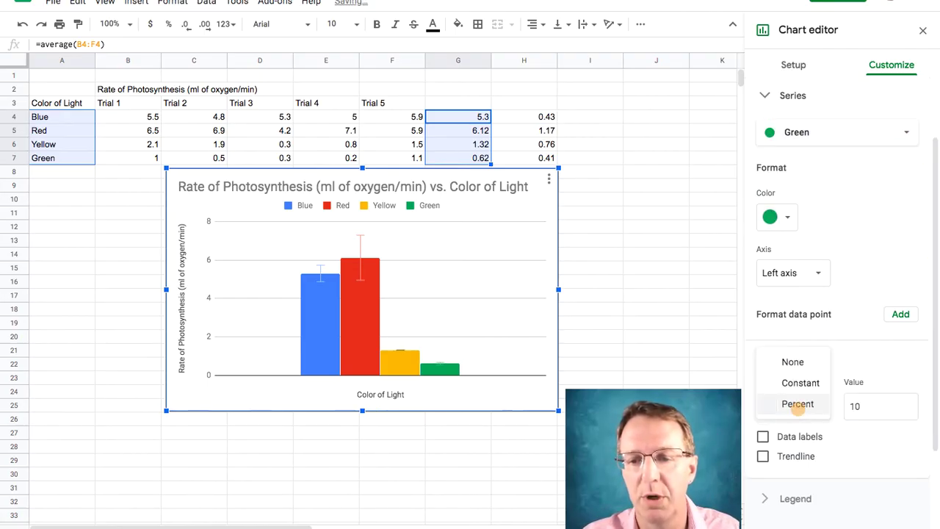
click(795, 320)
click(880, 408)
key(BackSpace)
text(.)
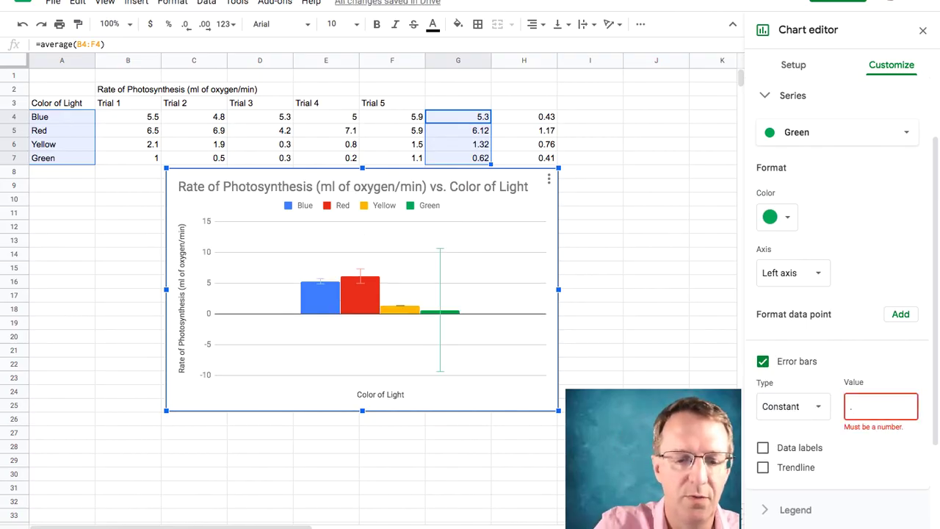
text(410)
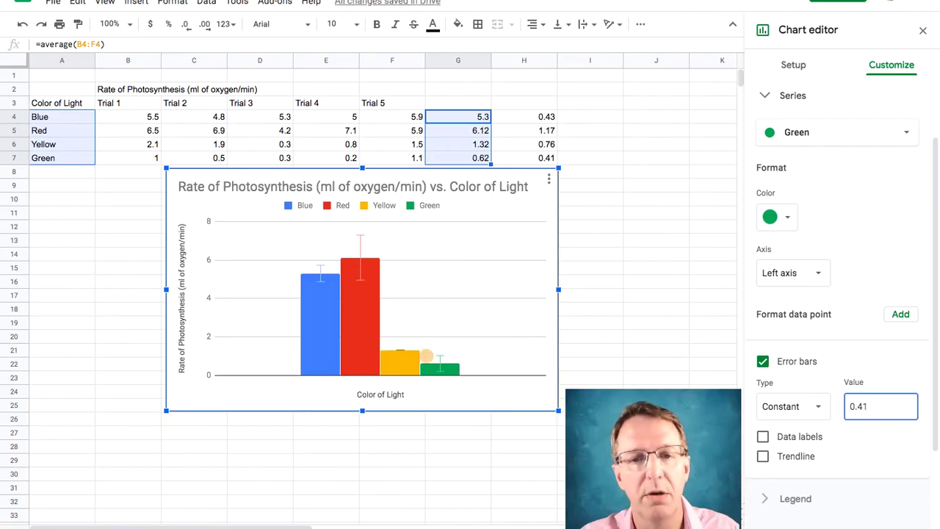
Review the Yellow series error bar settings, then close the Chart editor
mouse_move(401, 354)
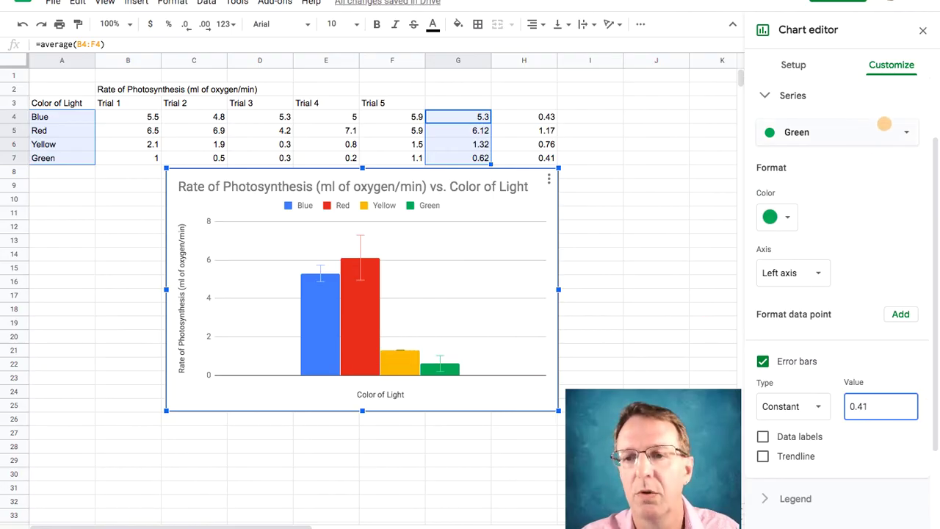
click(889, 130)
click(827, 108)
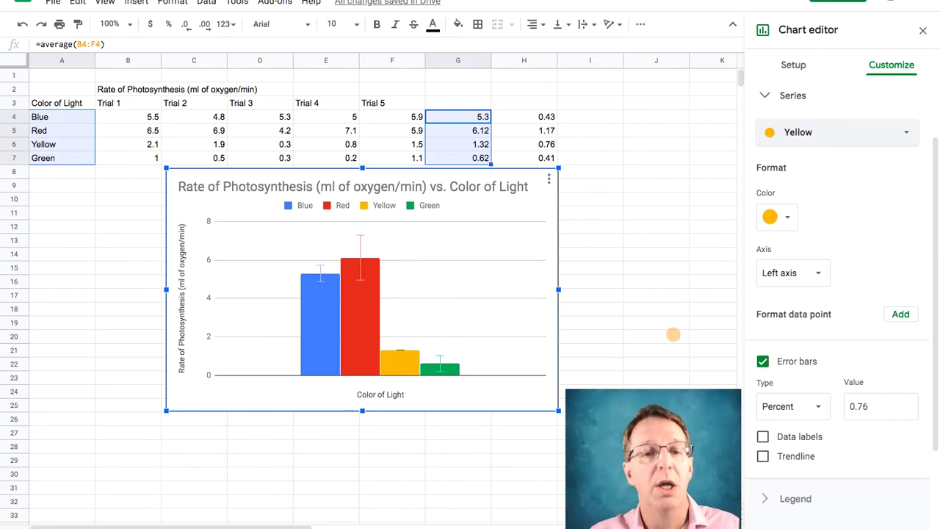
click(674, 334)
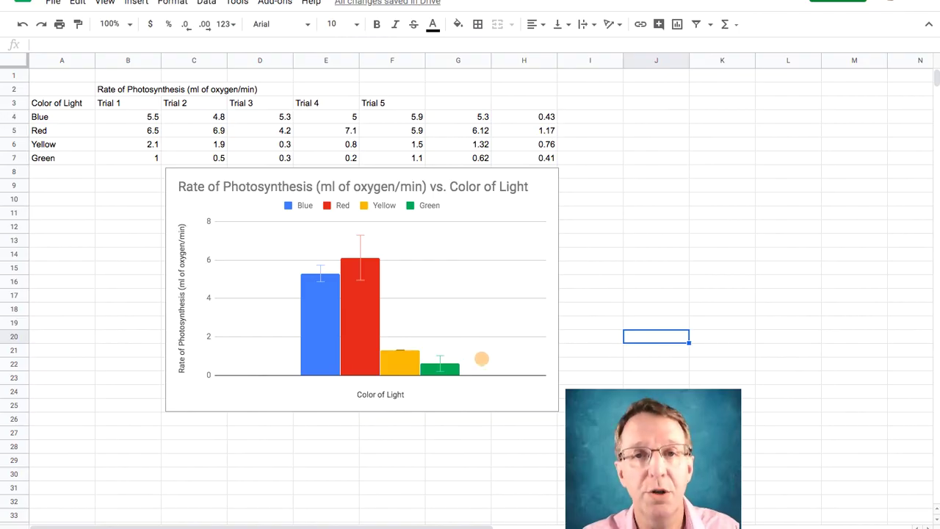